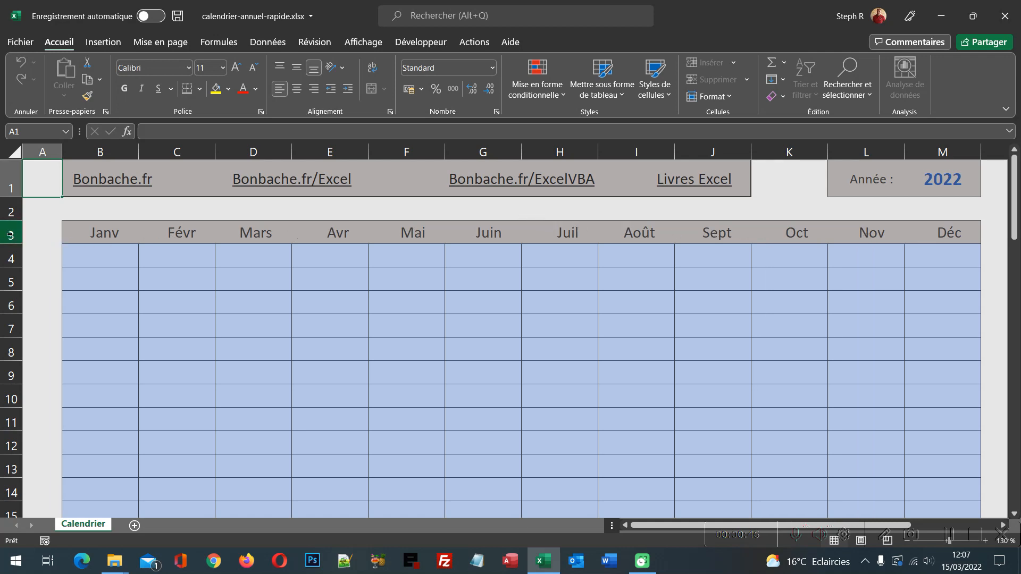
Examine the empty calendar grid down to row 34 and the list of years offered in cell M1.
scroll(156, 303, "down", 1)
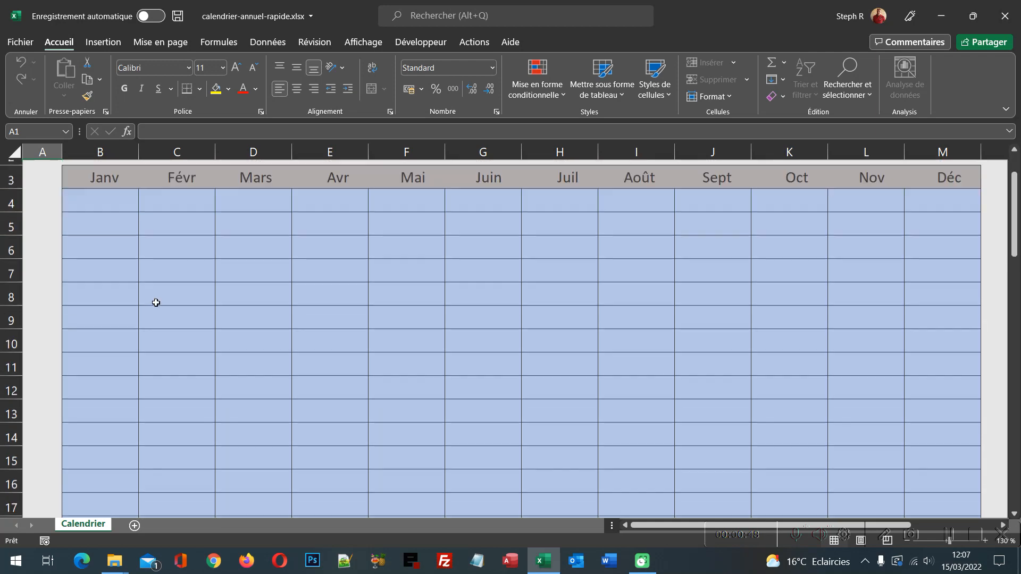
scroll(156, 302, "down", 4)
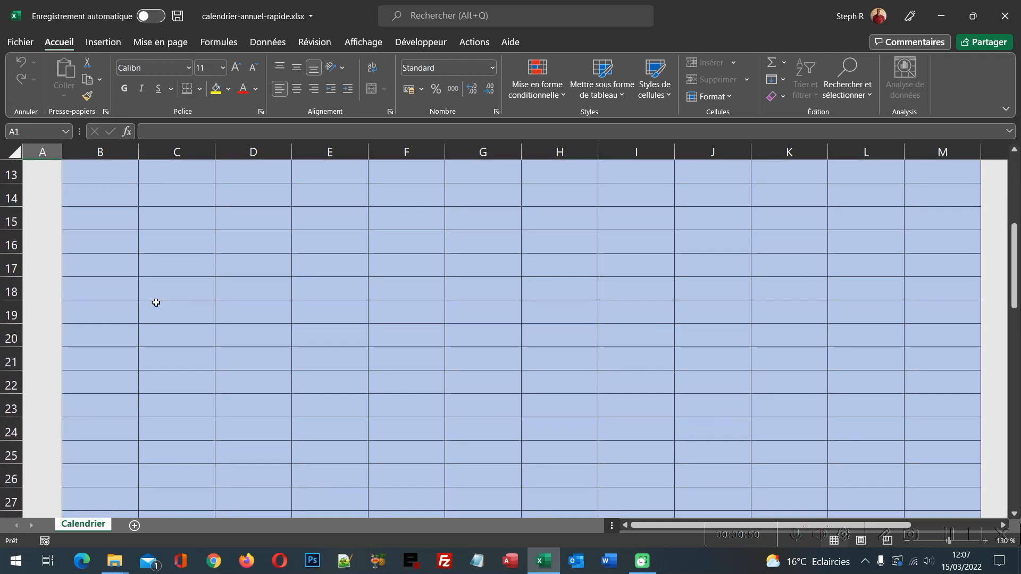
scroll(156, 302, "down", 2)
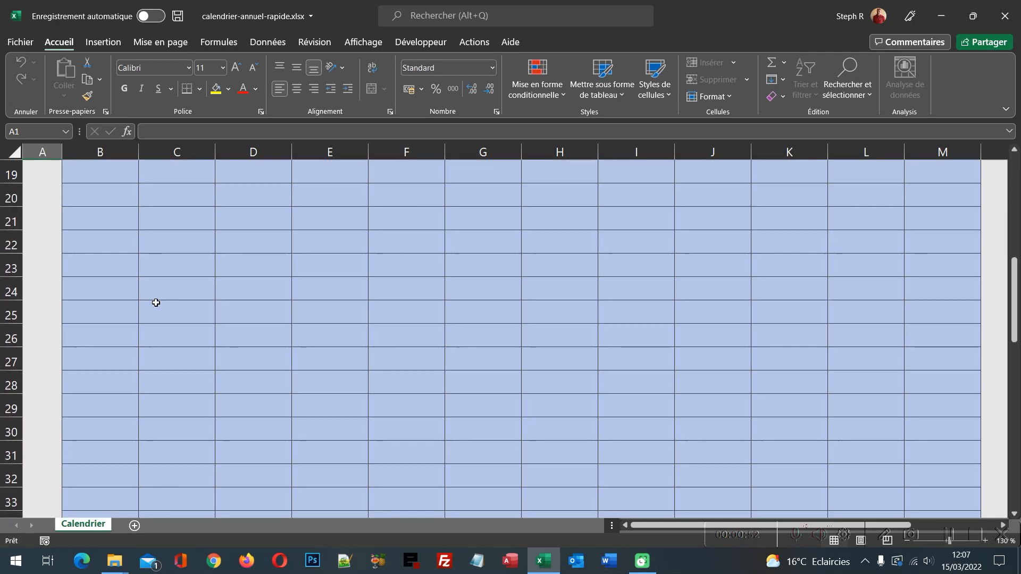
scroll(156, 303, "down", 1)
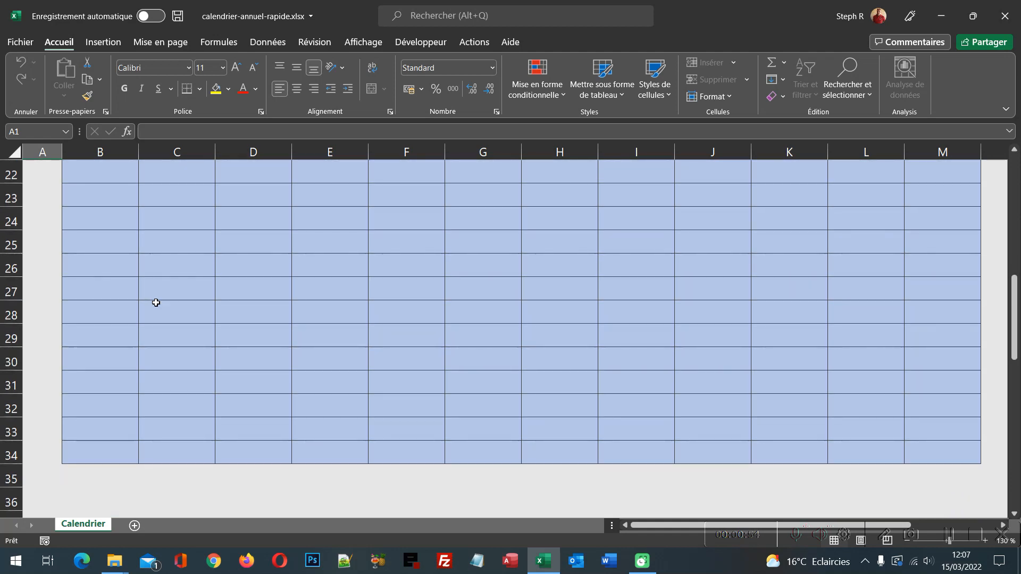
scroll(156, 303, "up", 7)
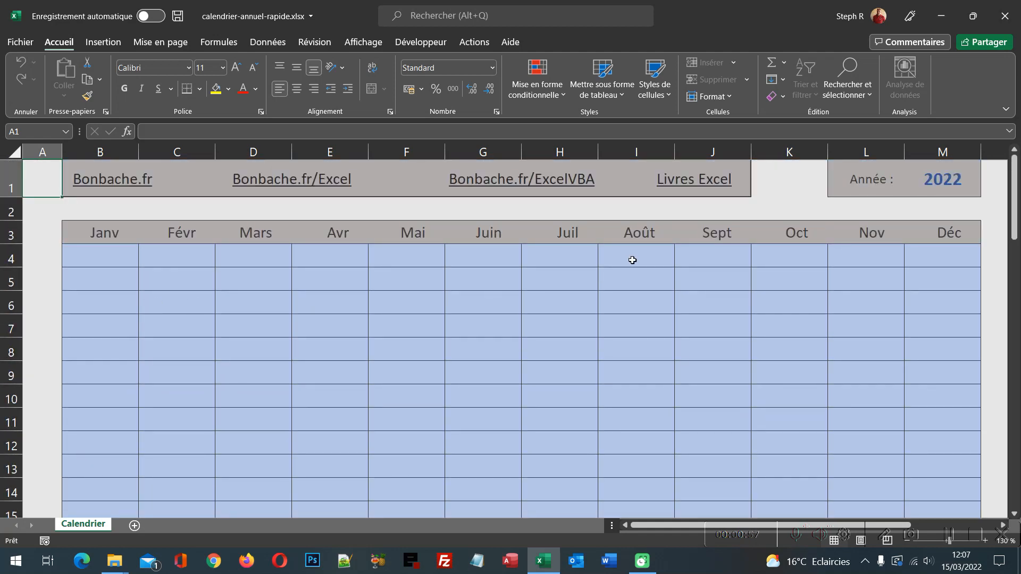
left_click(957, 181)
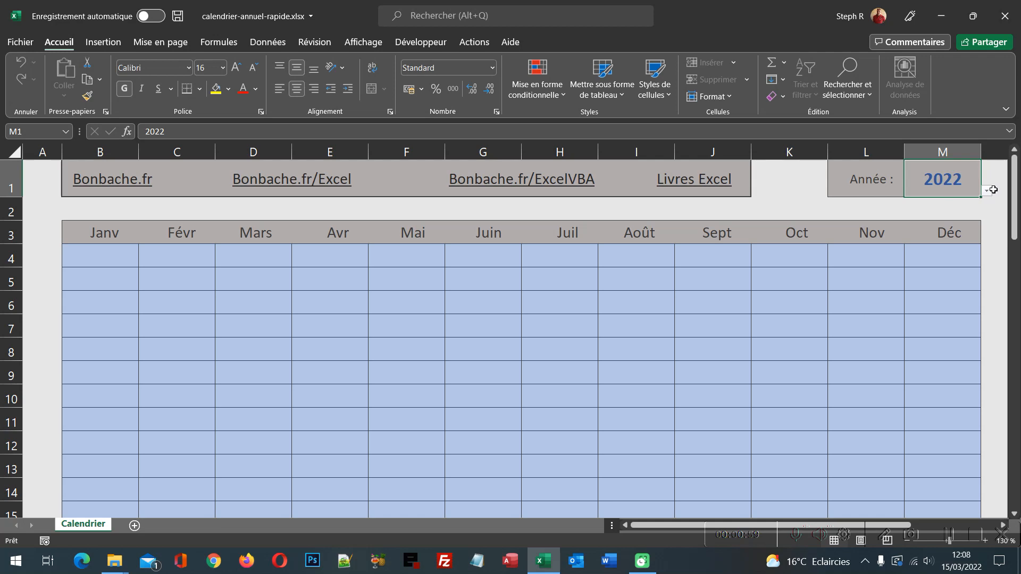
left_click(988, 191)
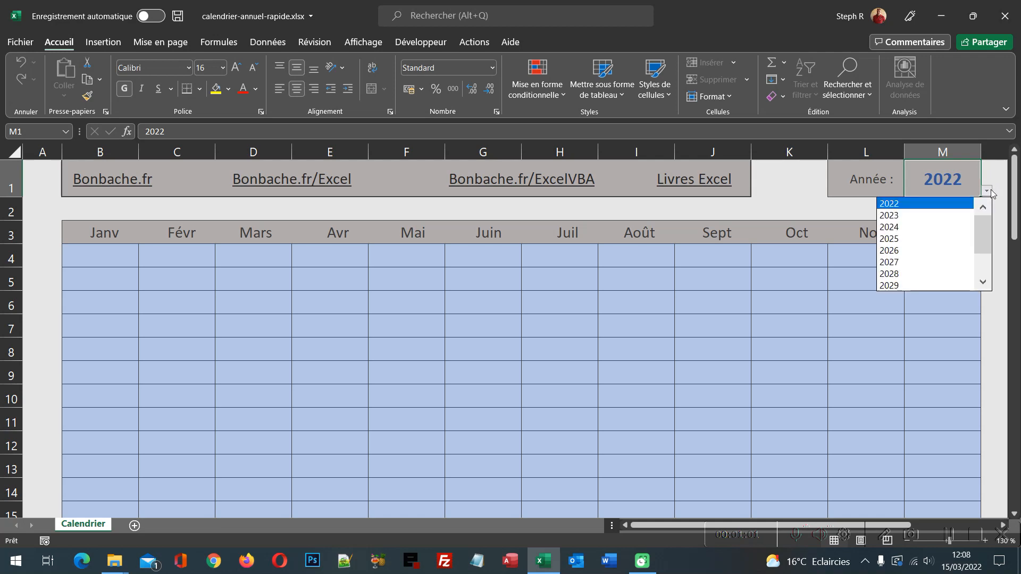
left_click(988, 191)
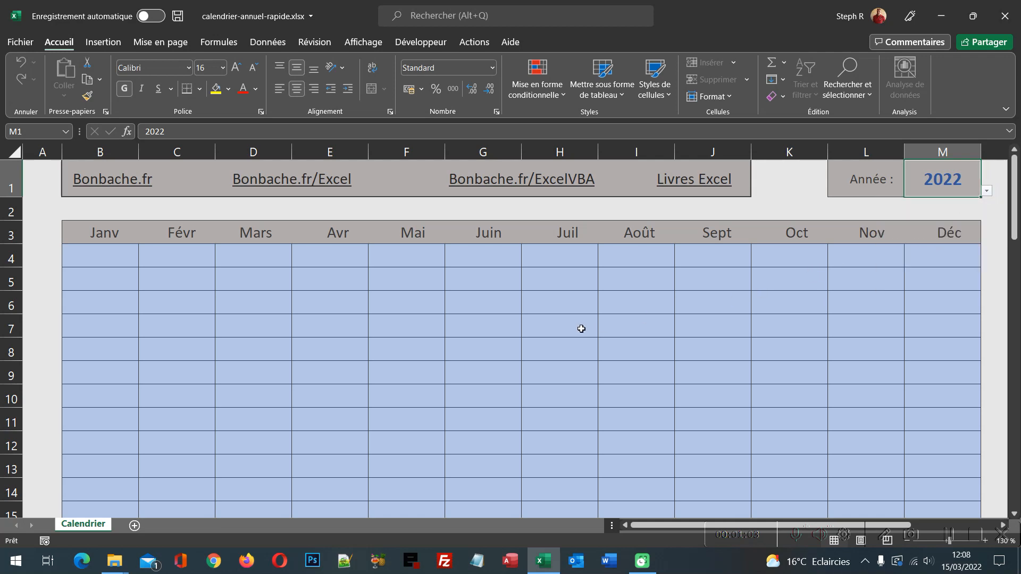
Inspect the custom number format of cell E5 in the calendar grid, leaving the format settings without changes.
left_click(349, 278)
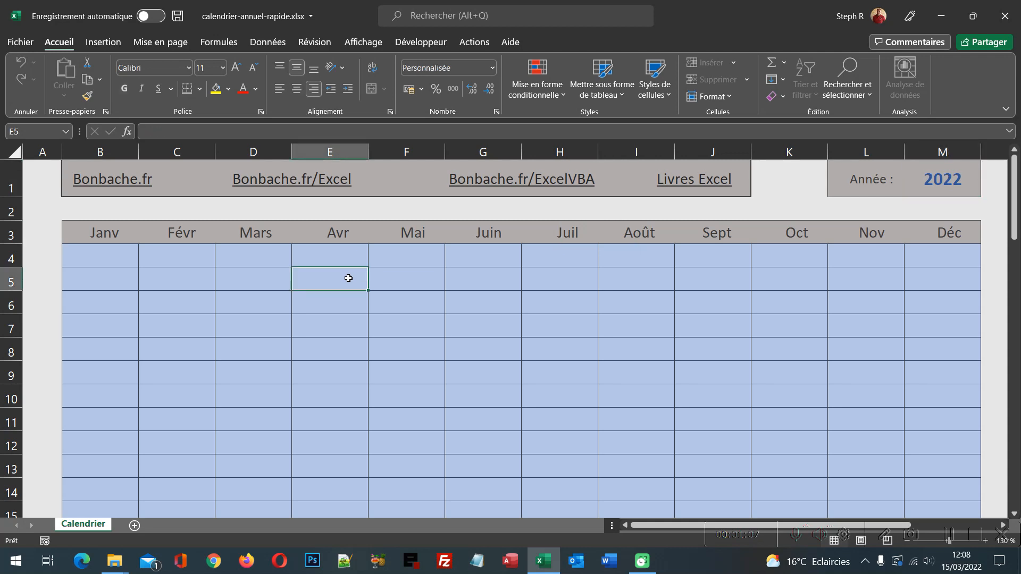
left_click(494, 72)
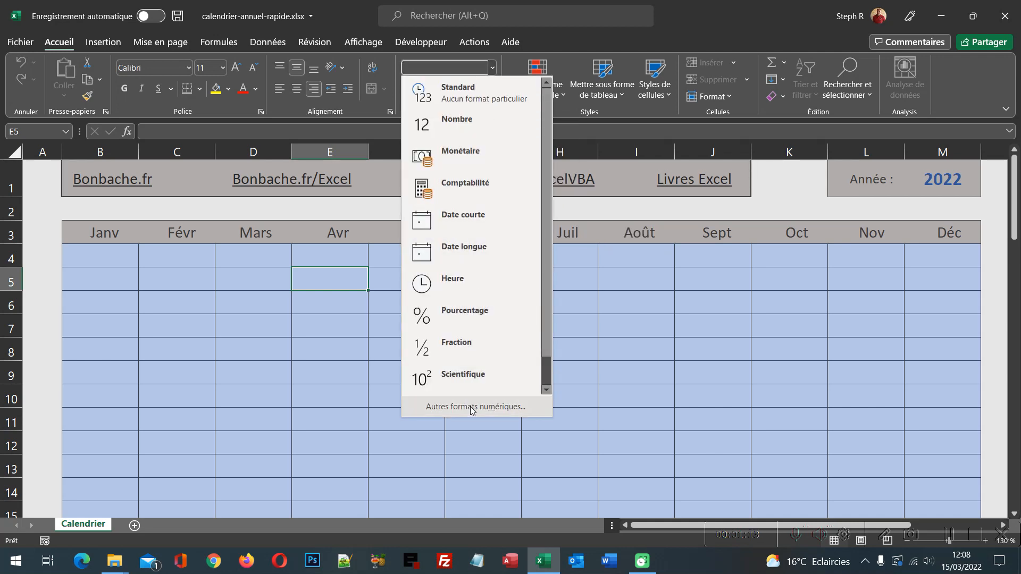
left_click(470, 406)
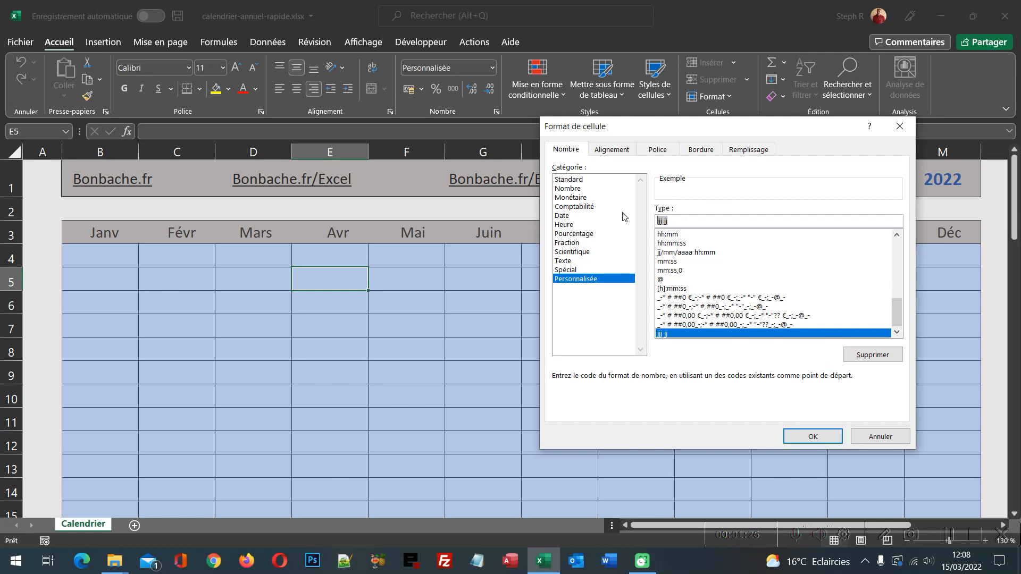
left_click(875, 440)
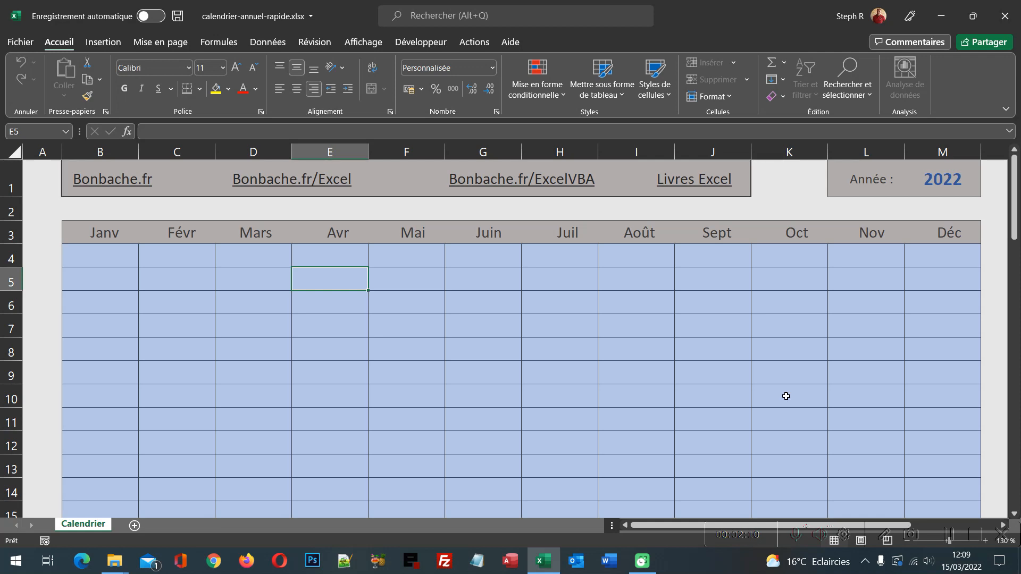
Select the whole calendar grid from B4 to M34, with B4 as the active cell.
left_click(109, 260)
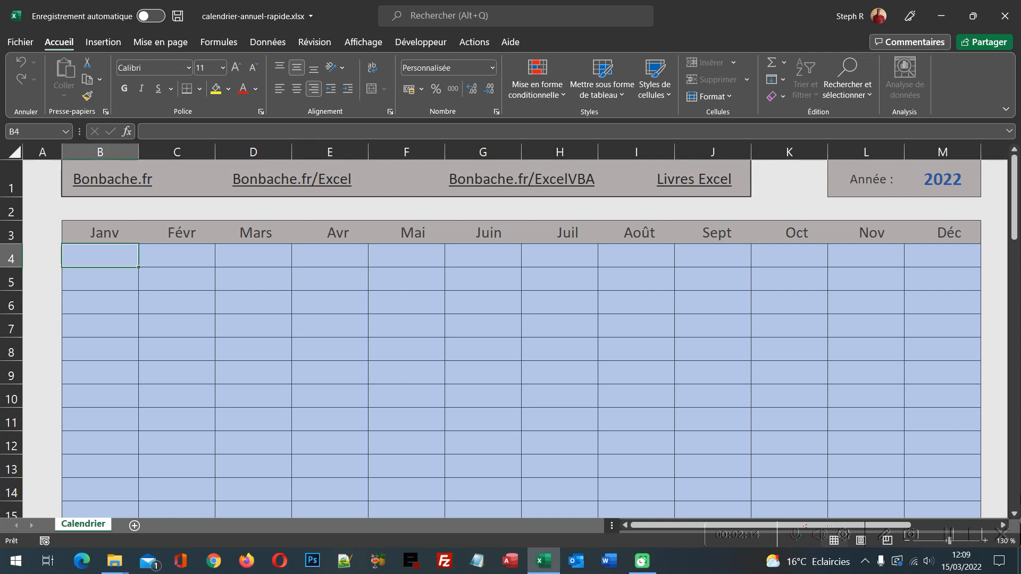
left_click(1014, 500)
left_click(1014, 501)
left_click(959, 266, "shift")
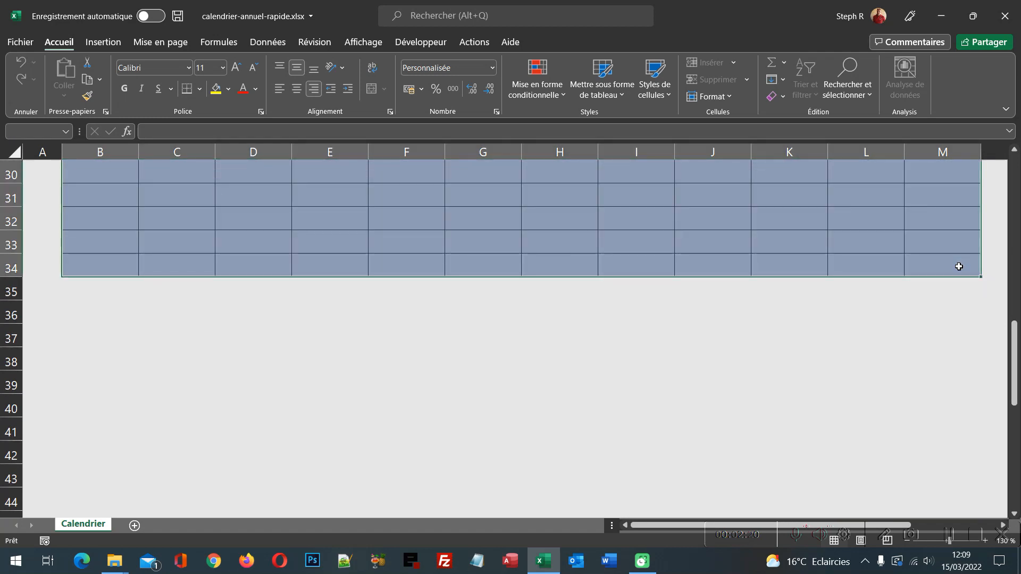
left_click_drag(1017, 397, 1018, 202)
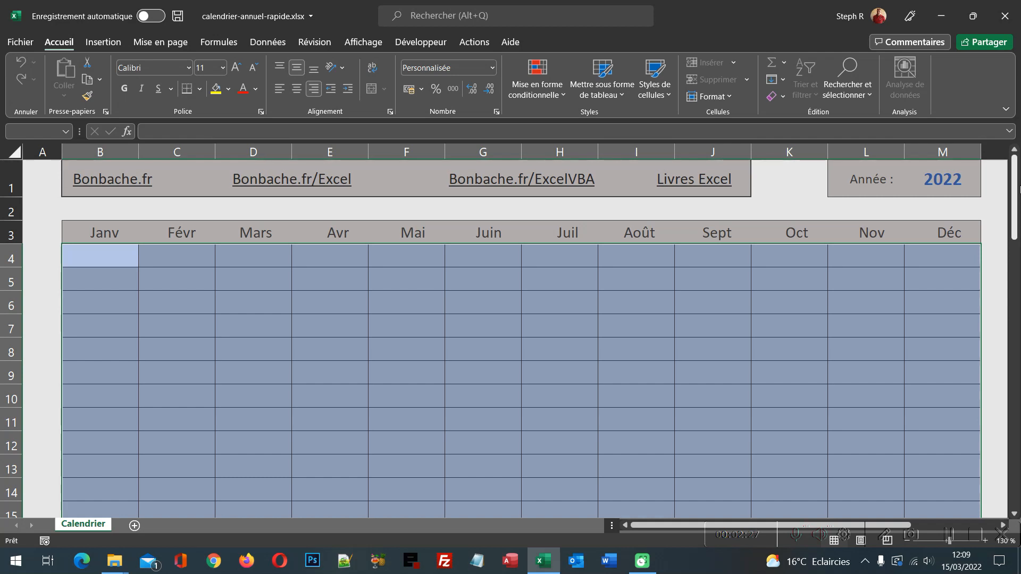
Begin a formula for the selected grid with =Date(M1;Colonne(1:12), using M1 as the year and the column numbers as months.
type("=")
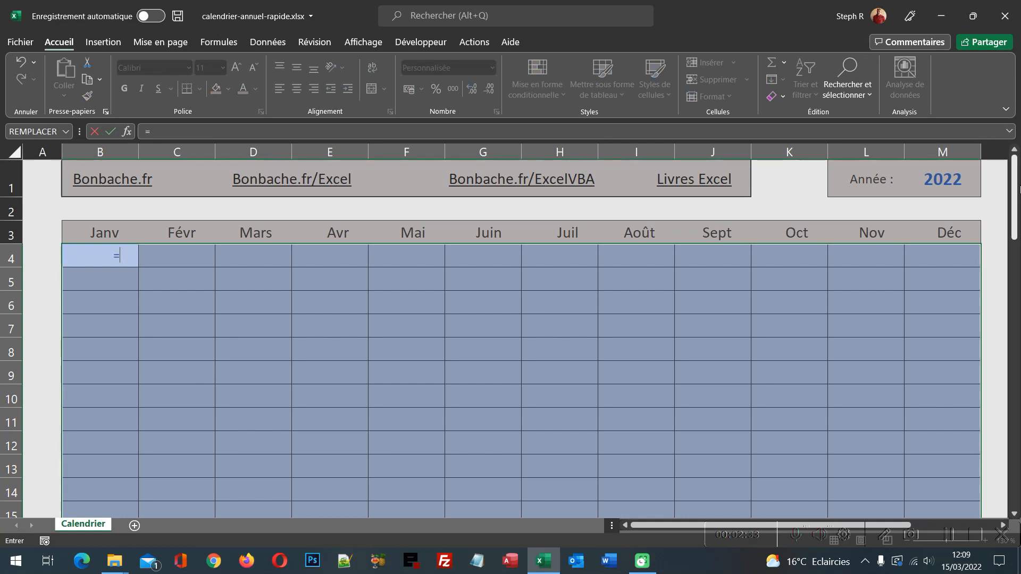
type("Date")
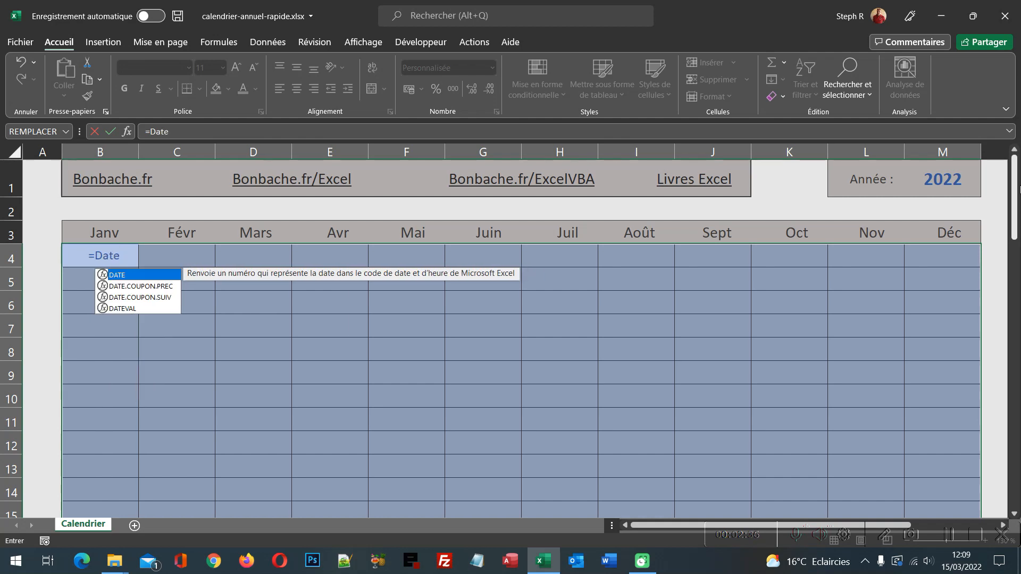
type("(")
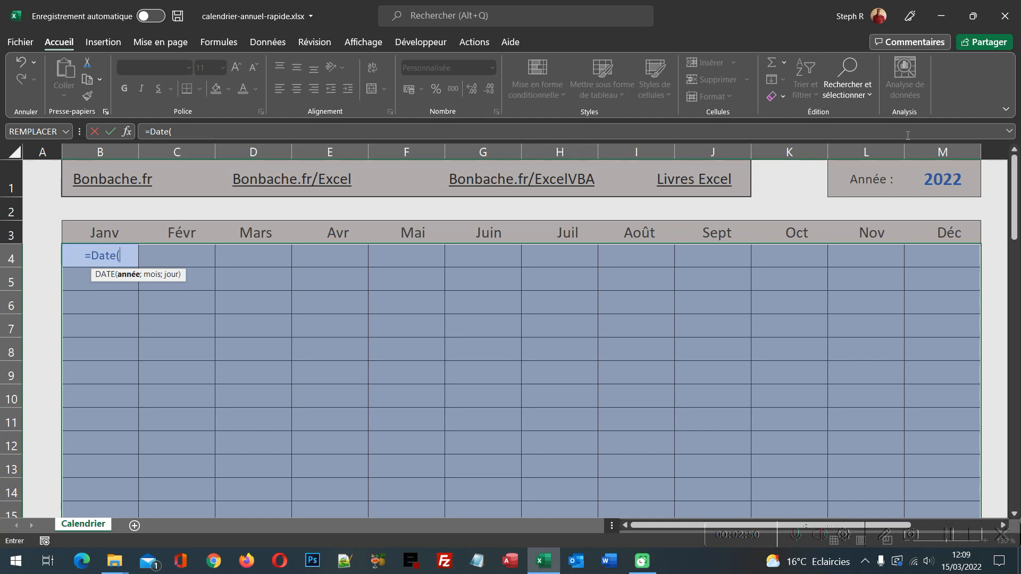
left_click(945, 185)
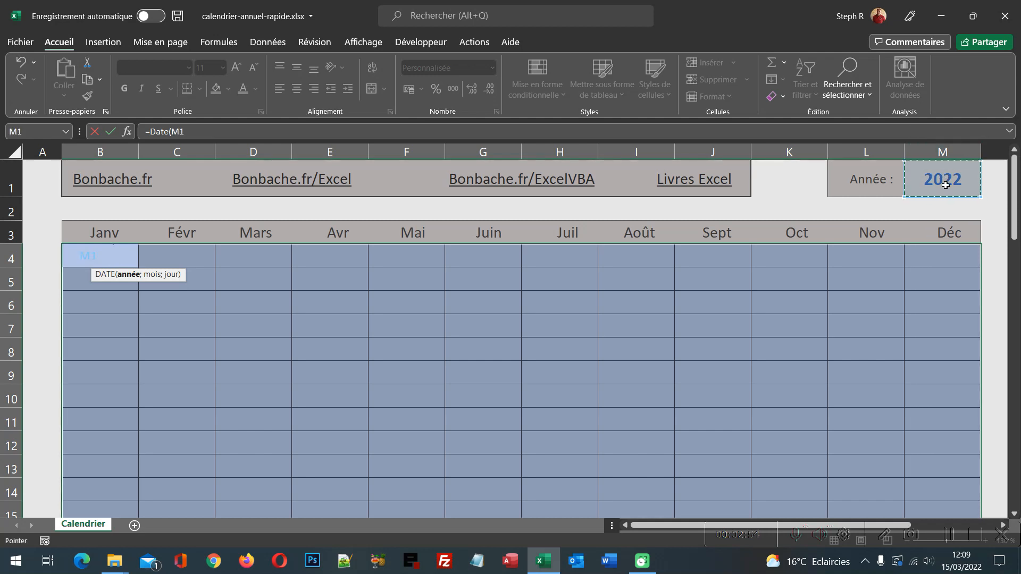
type(";")
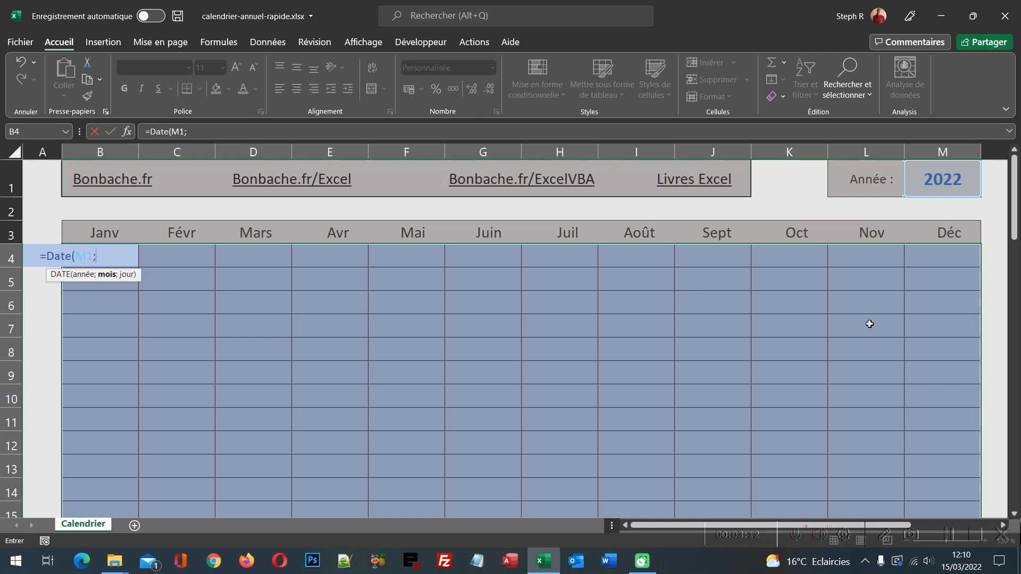
type("Colonne")
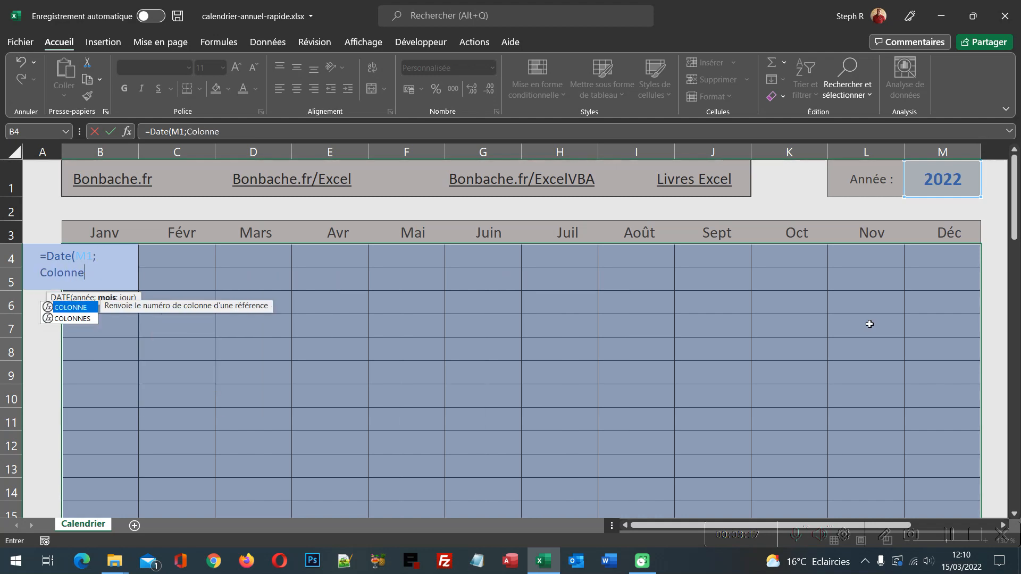
type("(")
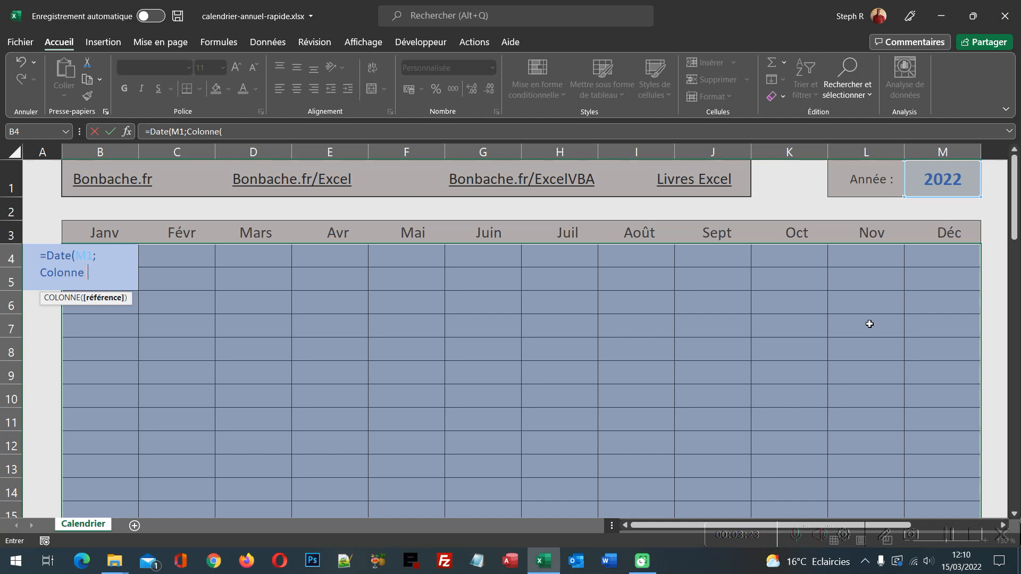
type("1:12")
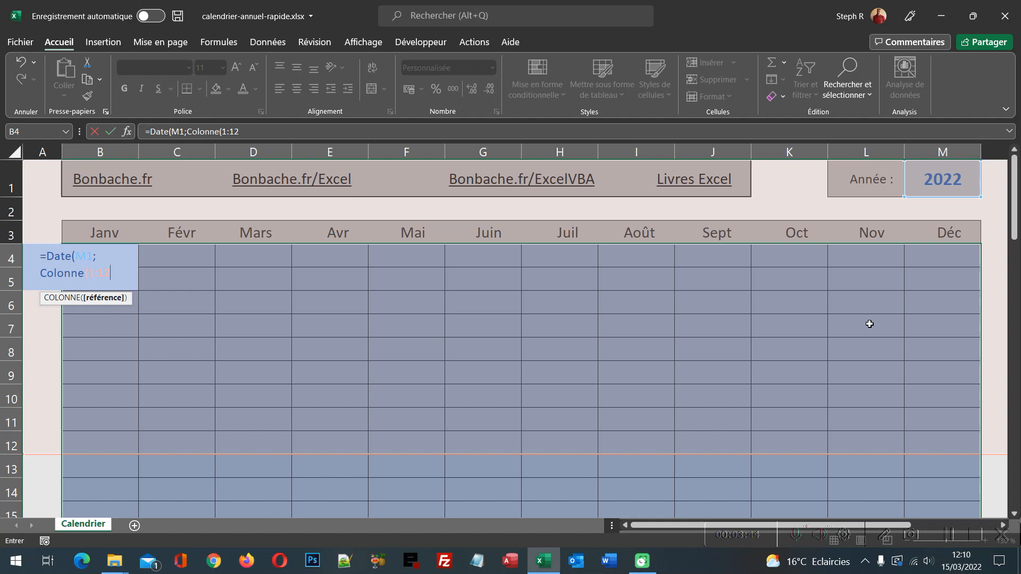
type(")")
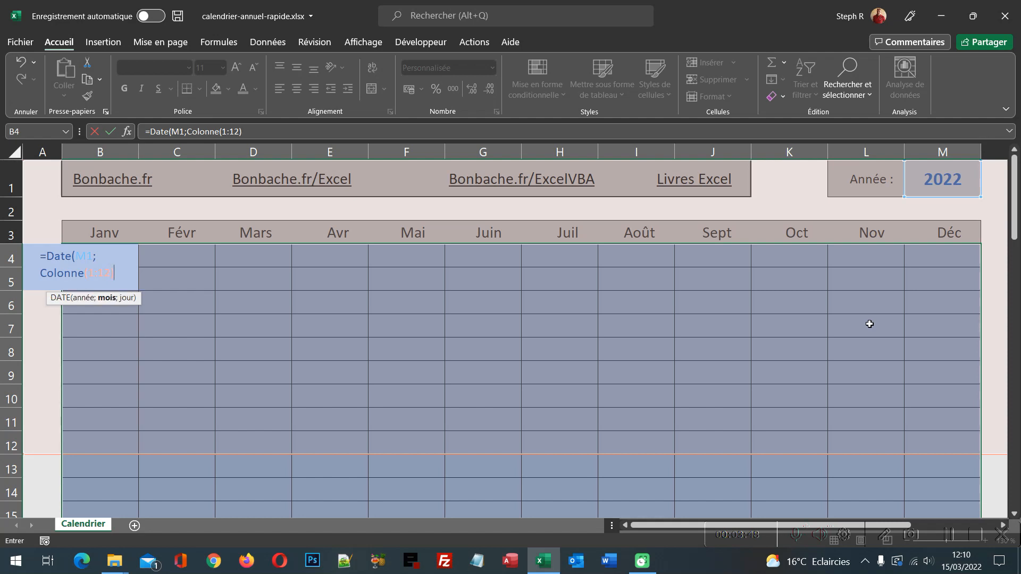
Complete the formula with ;Ligne(1:31)) as the day argument and enter it as an array formula across the selection.
type(";")
type("Ligne")
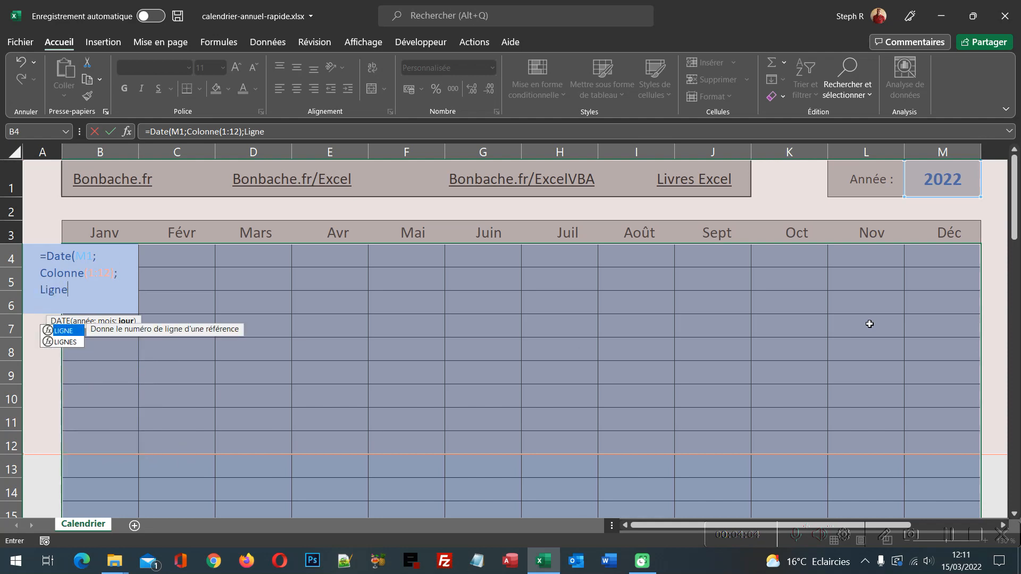
type("(")
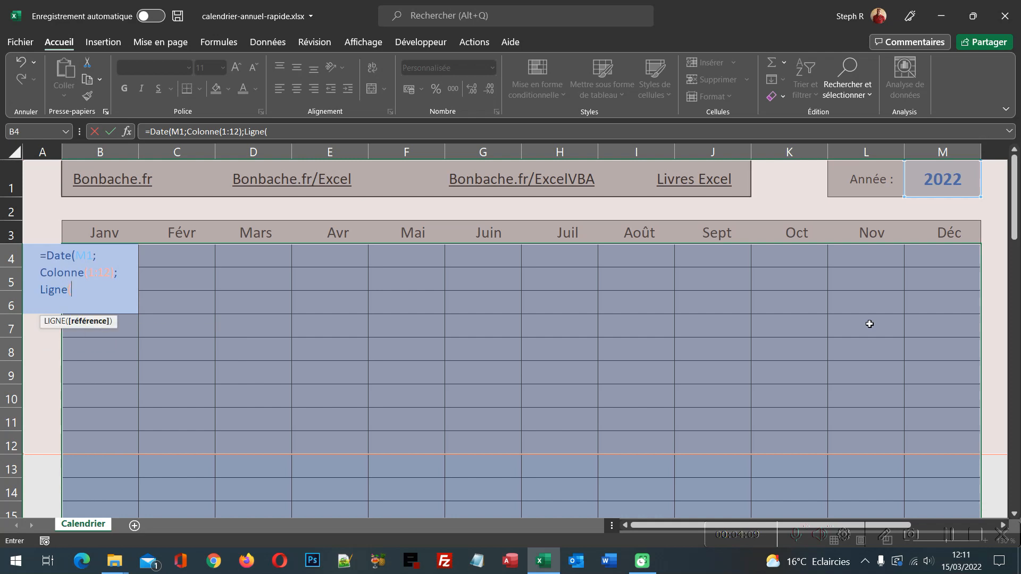
type("1:3")
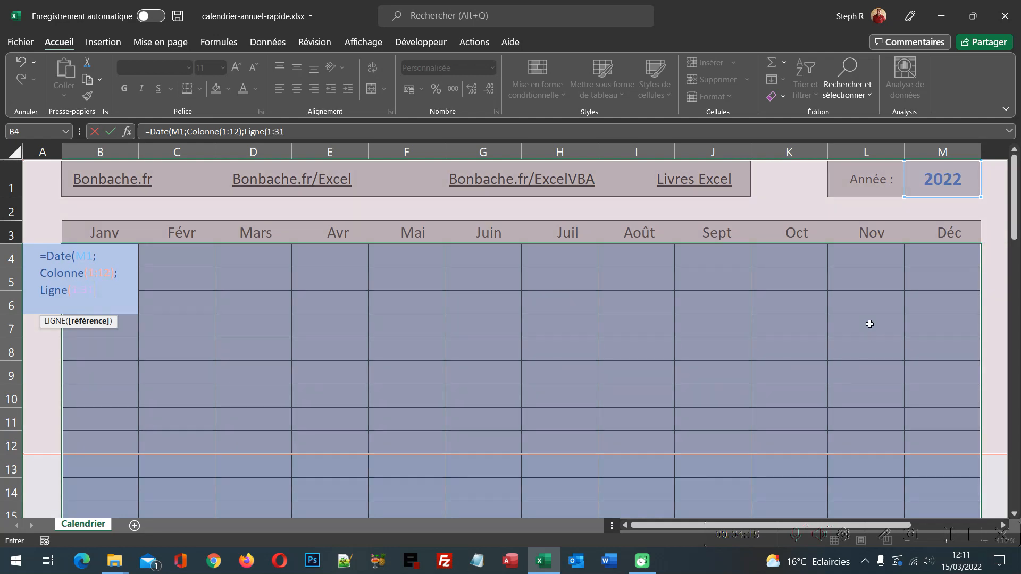
type("1)")
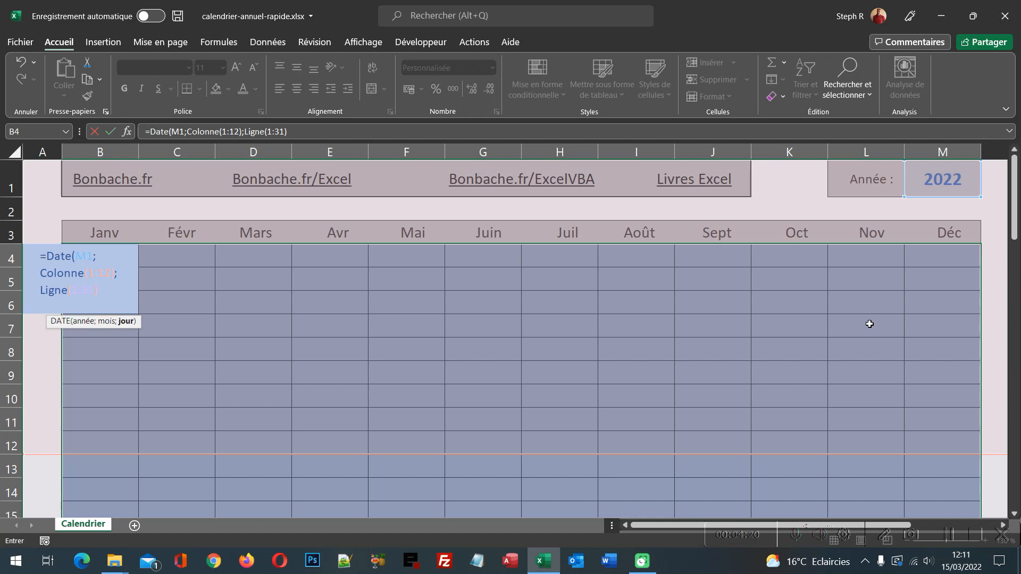
type(")")
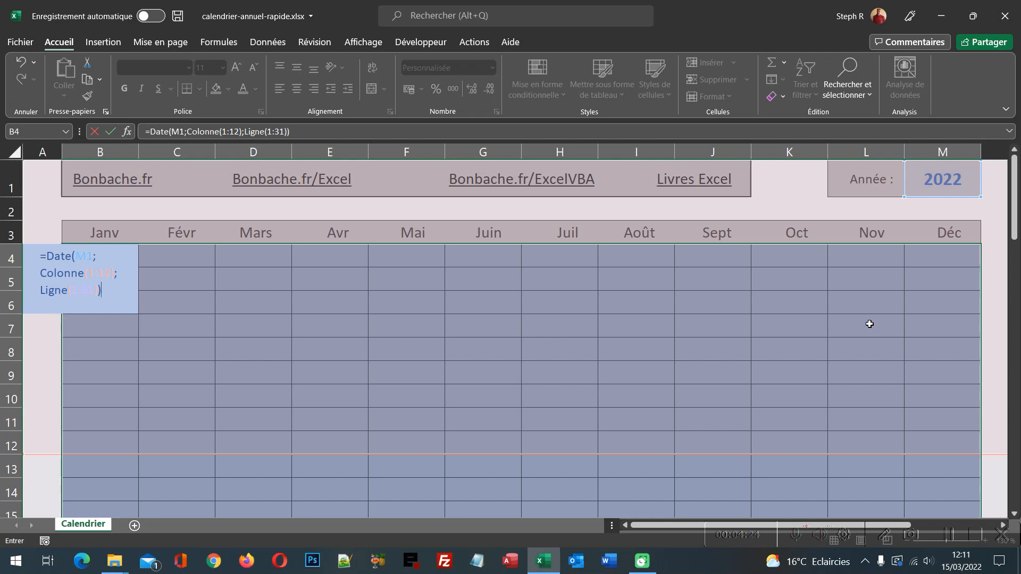
key("ctrl+shift+Return")
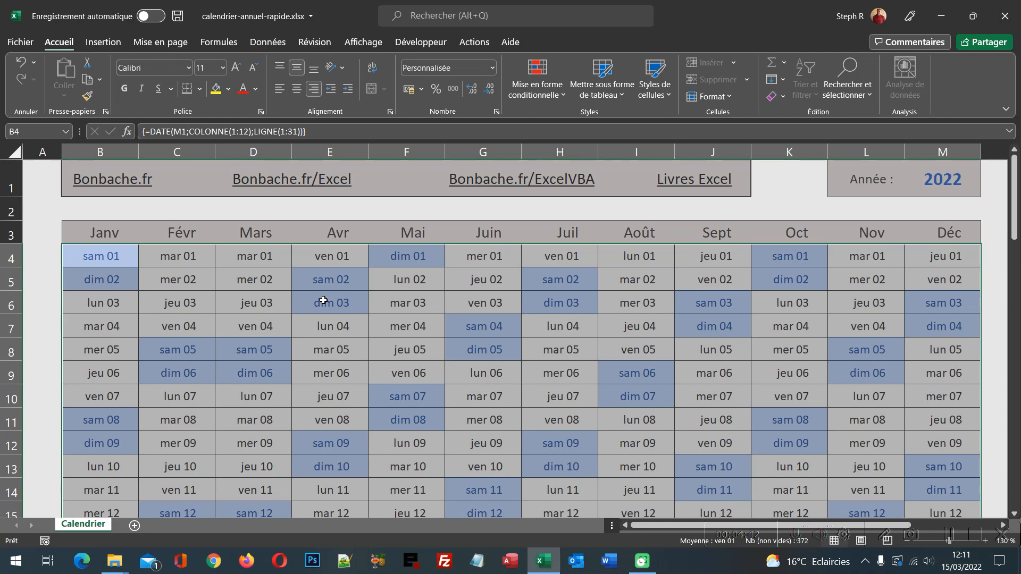
Set the year in M1 to 2024 and check the month ends in the last rows of the calendar grid.
scroll(402, 371, "down", 3)
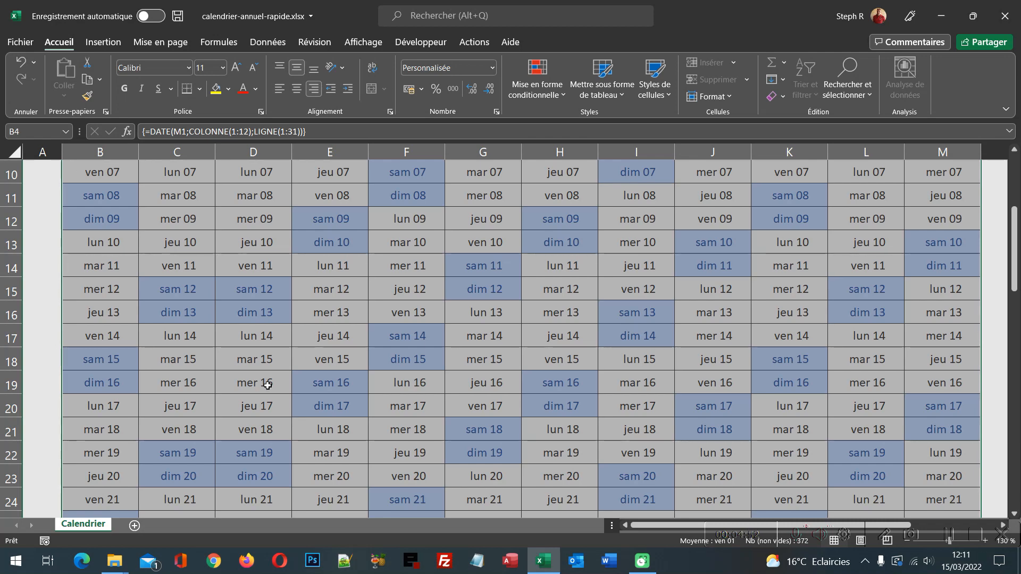
scroll(296, 384, "down", 6)
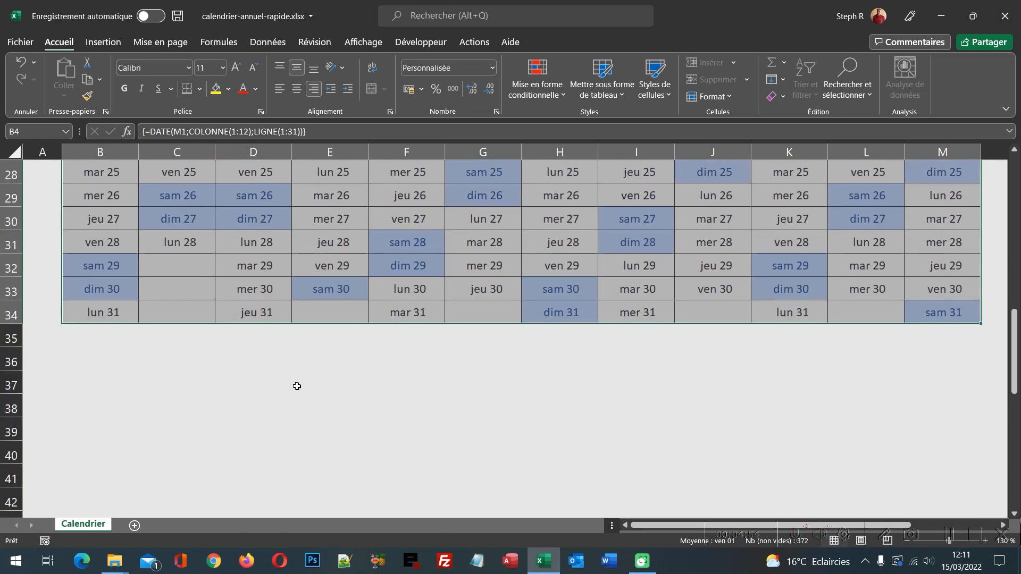
scroll(296, 386, "up", 1)
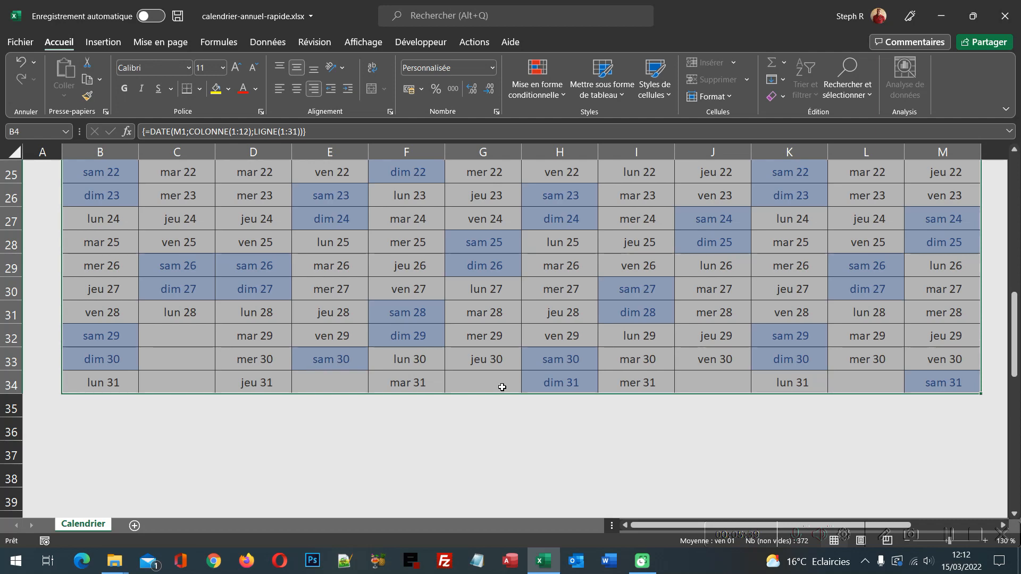
scroll(502, 388, "up", 8)
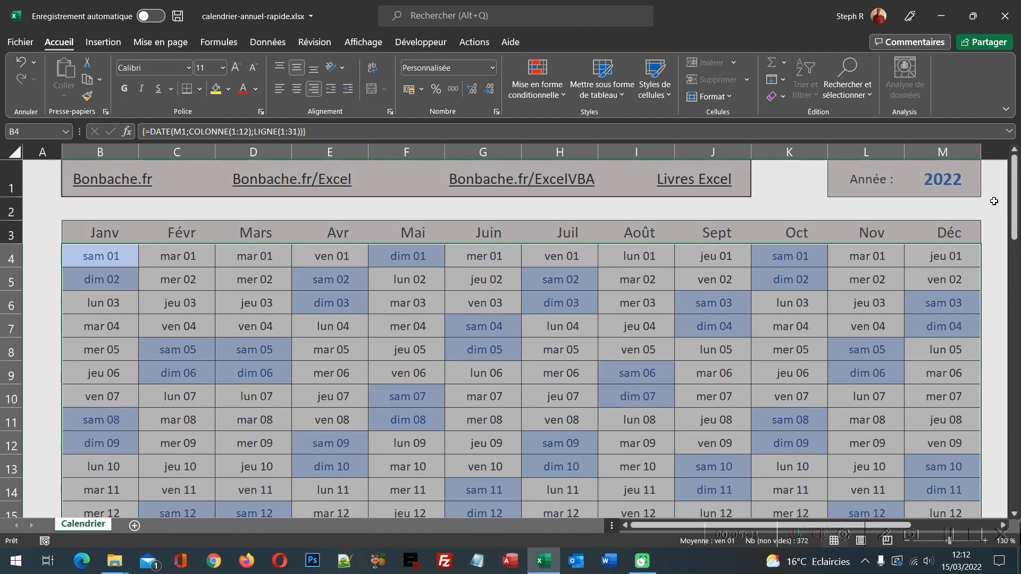
left_click(976, 185)
left_click(987, 190)
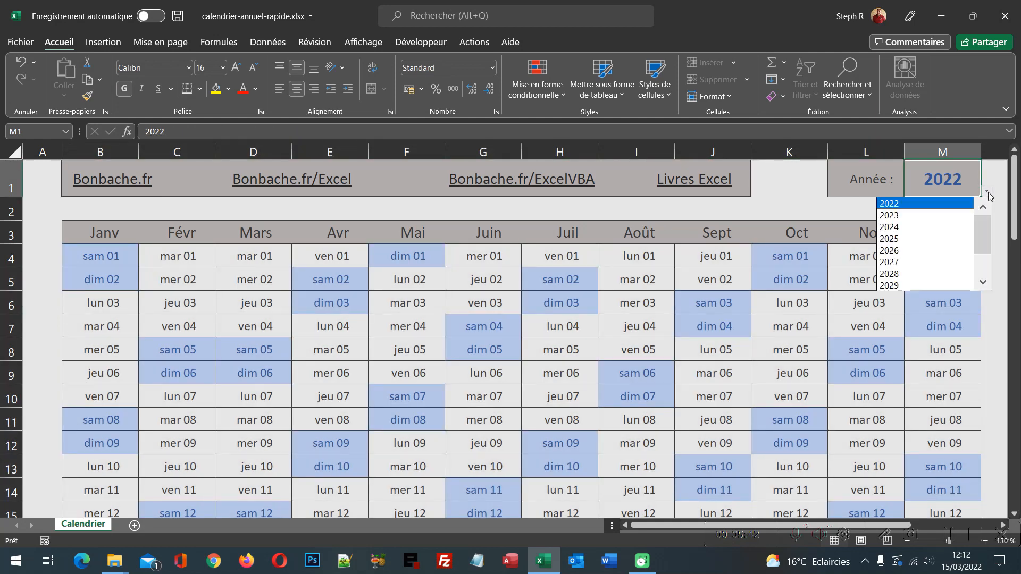
left_click(907, 228)
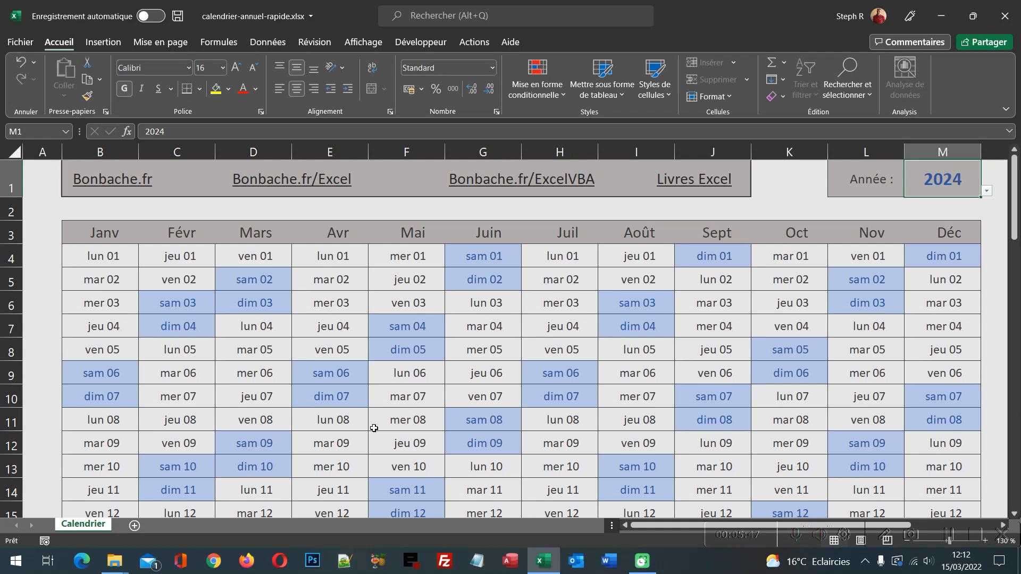
scroll(374, 428, "down", 5)
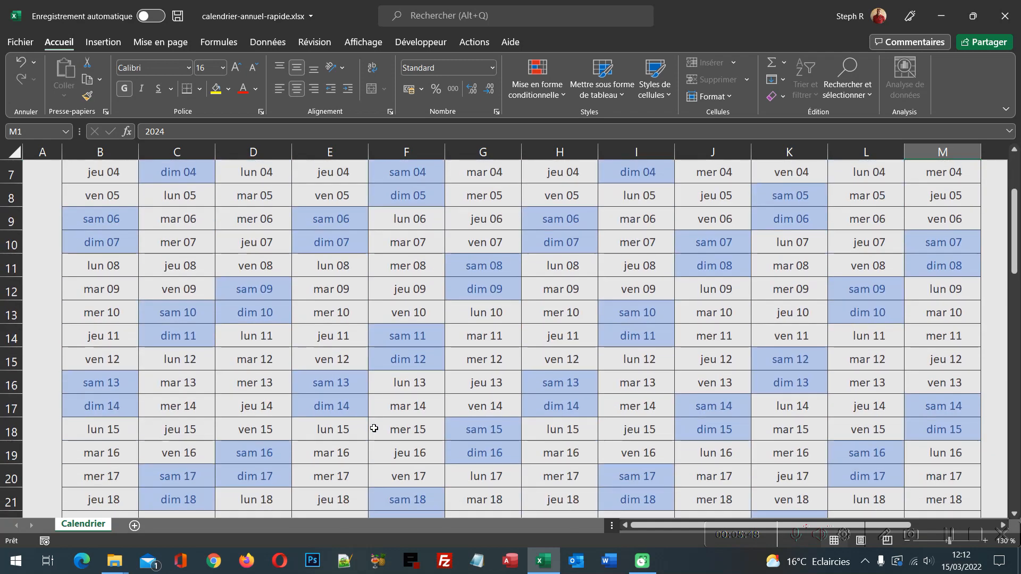
scroll(374, 428, "down", 5)
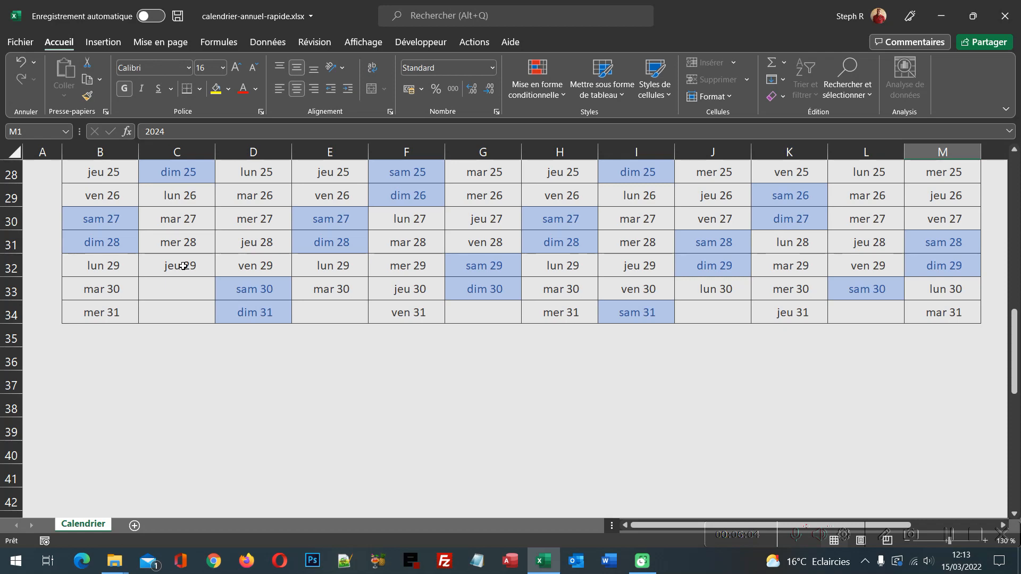
scroll(183, 266, "up", 9)
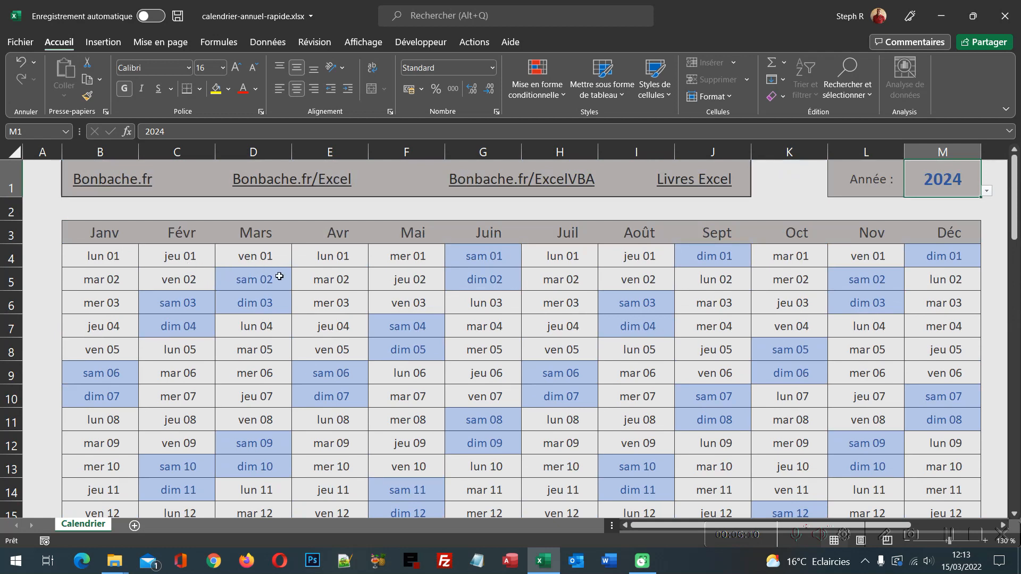
Inspect the conditional formatting rules that apply to cell D5, leaving the rules manager without changes.
left_click(279, 276)
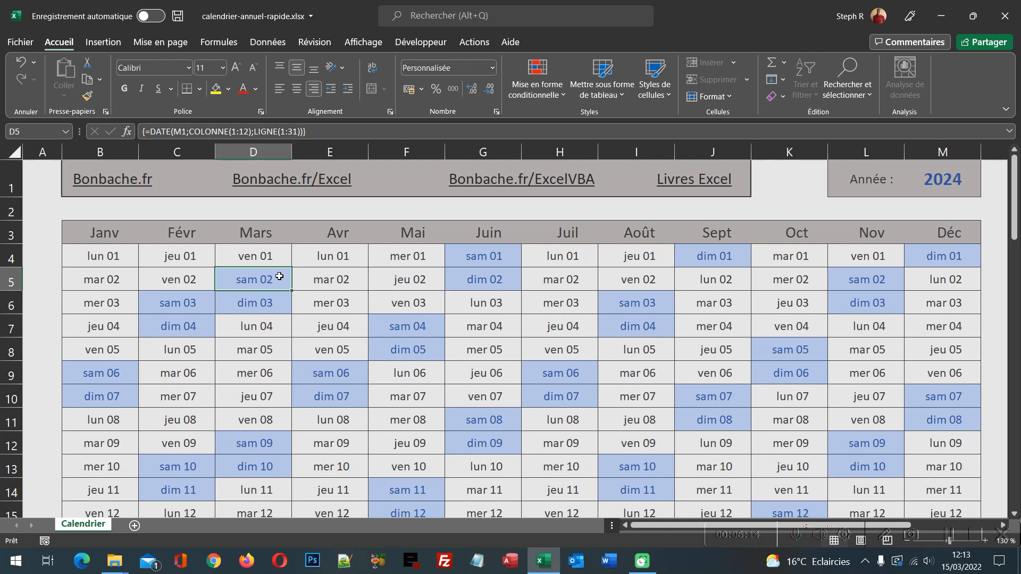
left_click(553, 98)
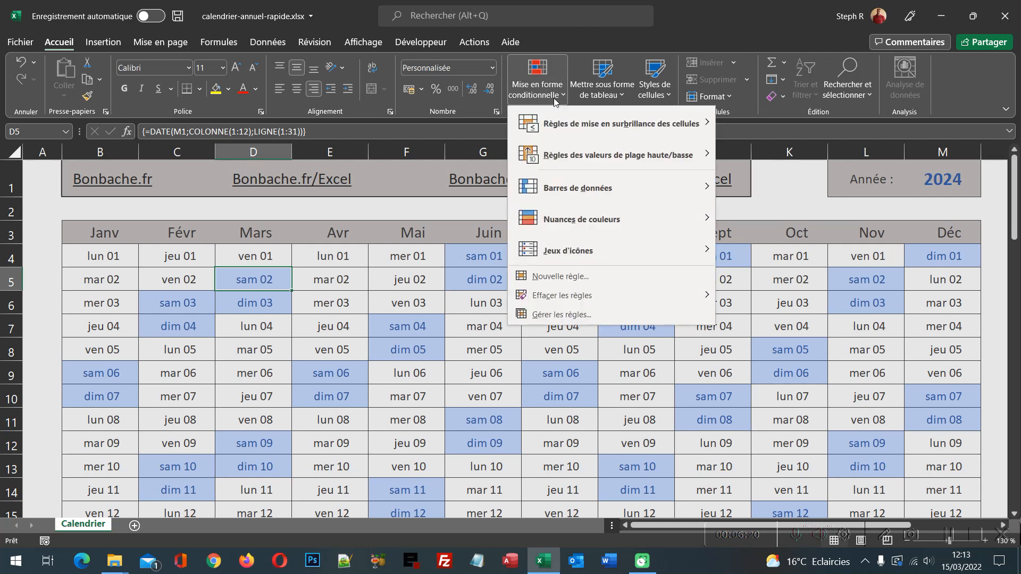
left_click(574, 318)
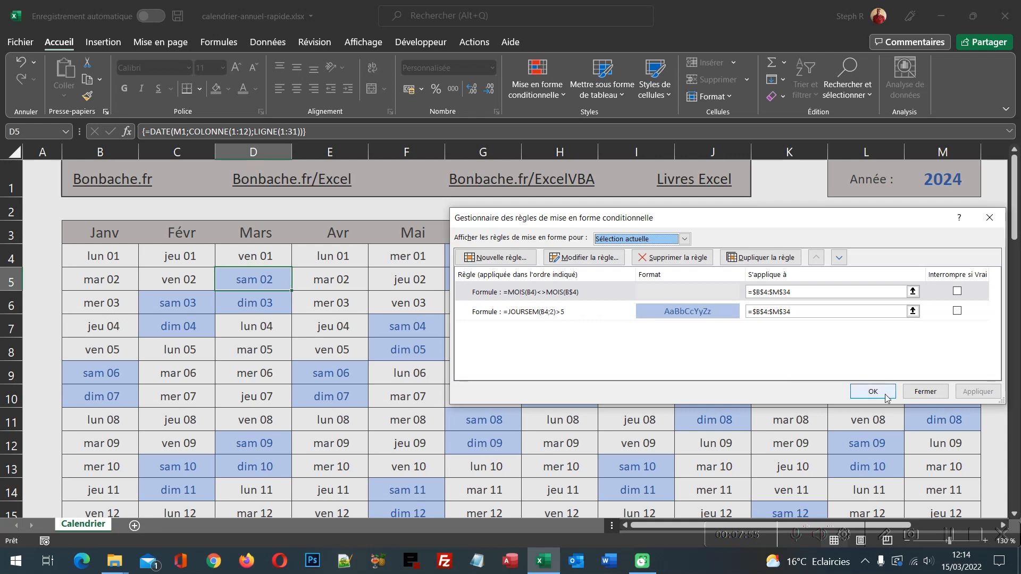
left_click(926, 392)
Set the calendar year in cell M1 to 2030.
left_click(934, 187)
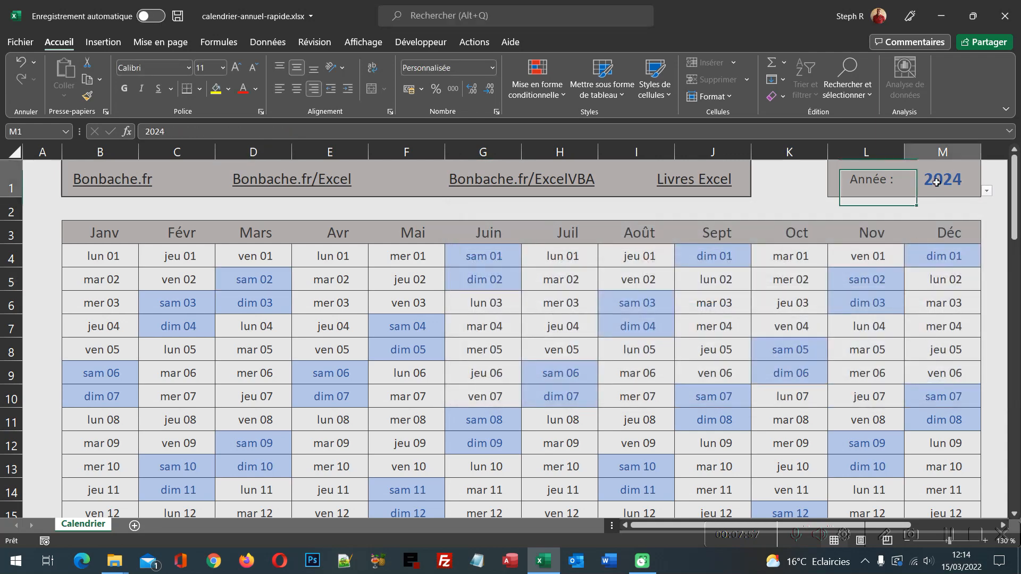
left_click(987, 190)
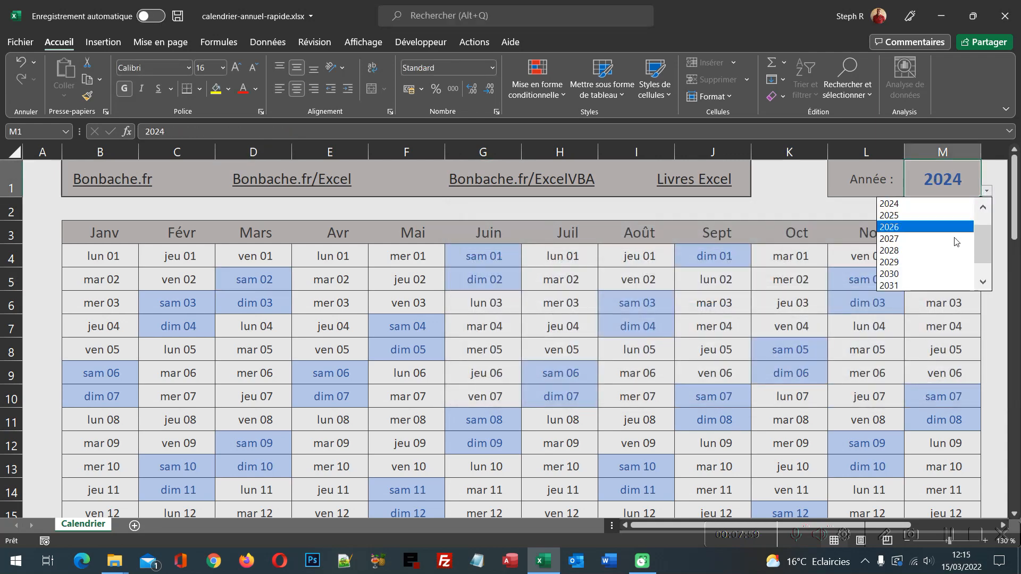
left_click(933, 274)
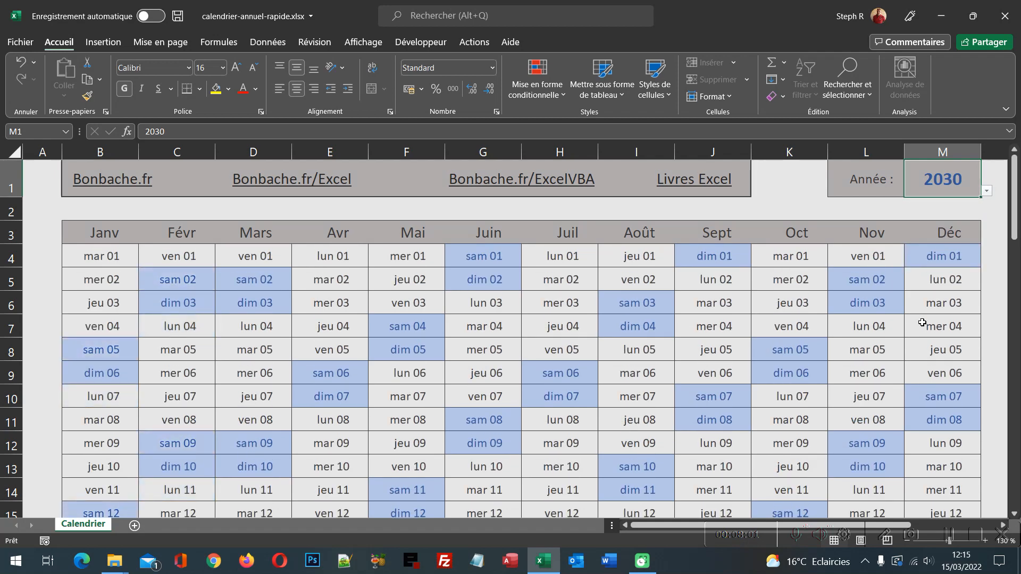